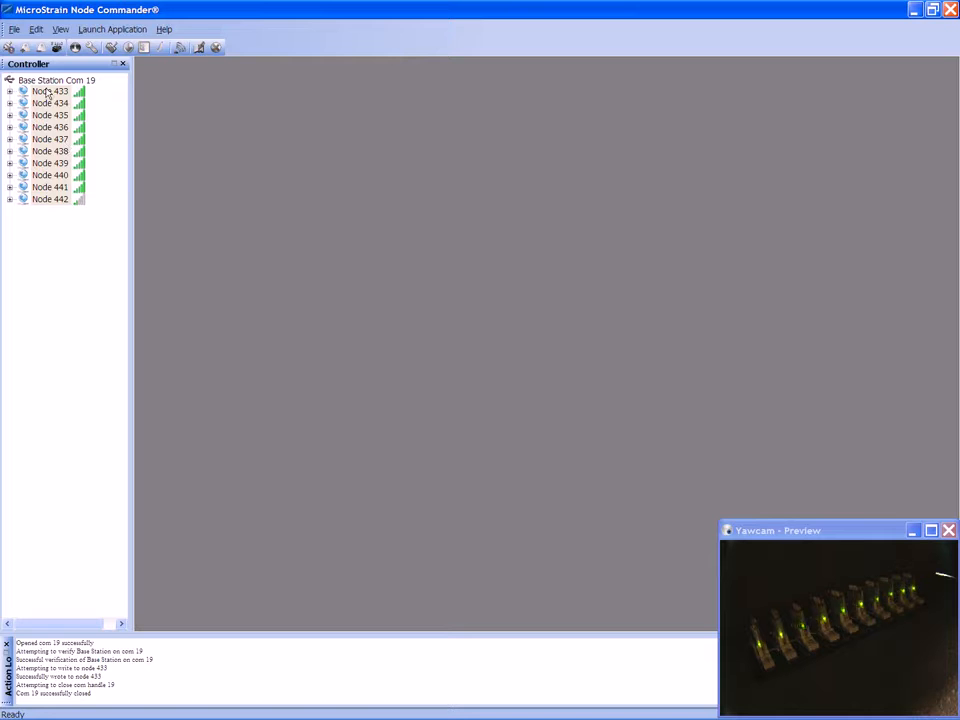
Open Synchronized Sampling for nodes 433 through 442 and reposition its window.
{"action": "left_click", "coordinate": [48, 92]}
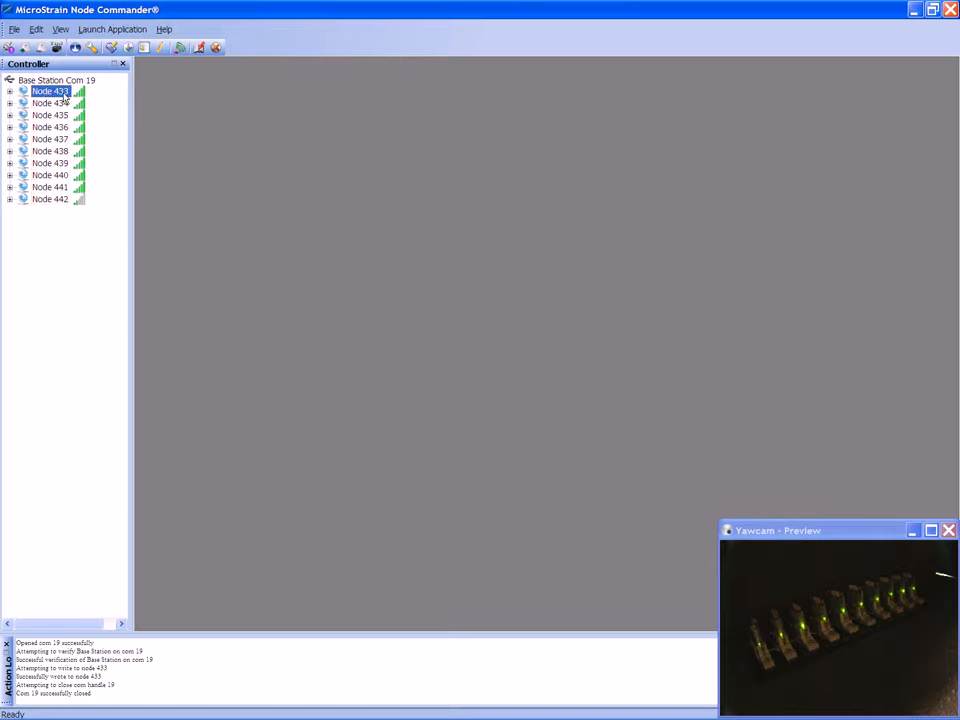
{"action": "left_click", "coordinate": [50, 200], "text": "shift"}
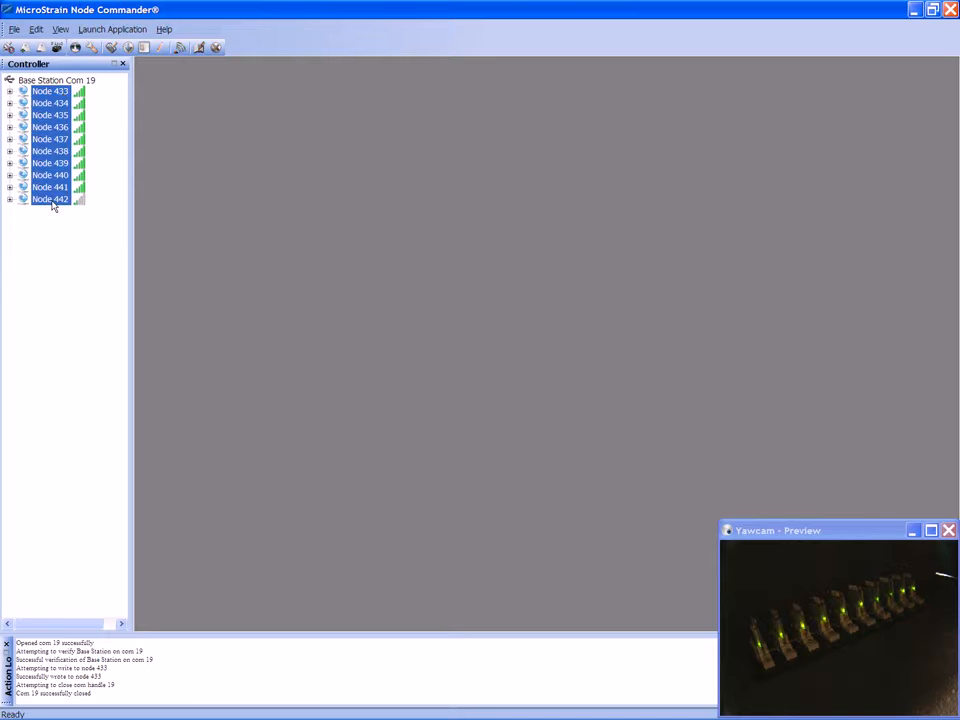
{"action": "right_click", "coordinate": [44, 134]}
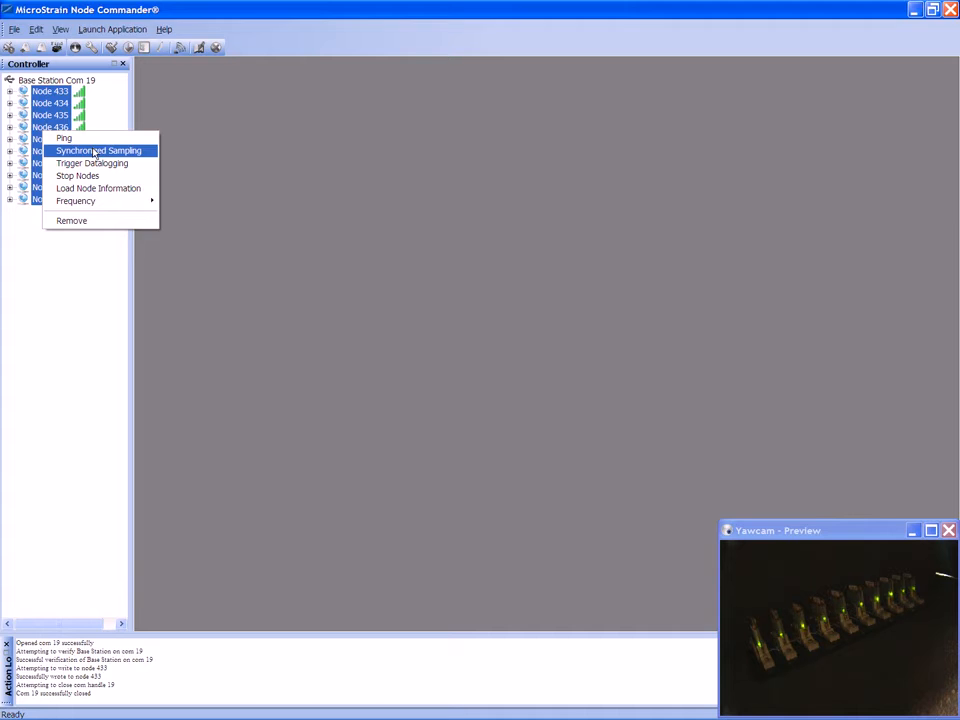
{"action": "left_click", "coordinate": [94, 152]}
{"action": "left_click_drag", "start_coordinate": [216, 125], "coordinate": [176, 36]}
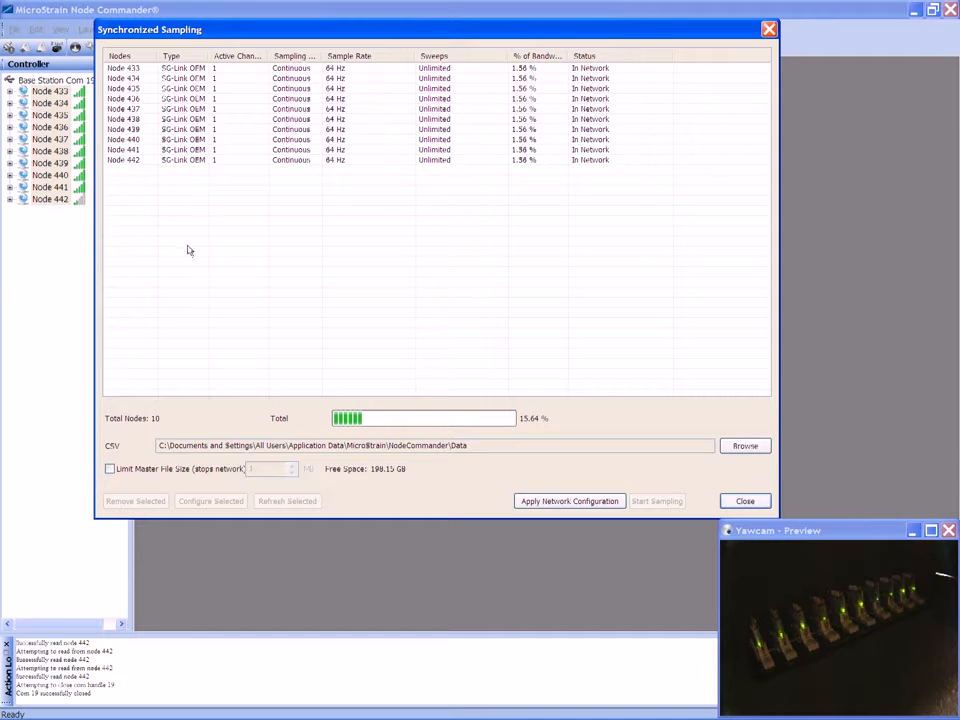
Review Node 433's channel and synchronized sampling configuration, leaving it without applying changes.
{"action": "left_click", "coordinate": [129, 68]}
{"action": "left_click", "coordinate": [208, 505]}
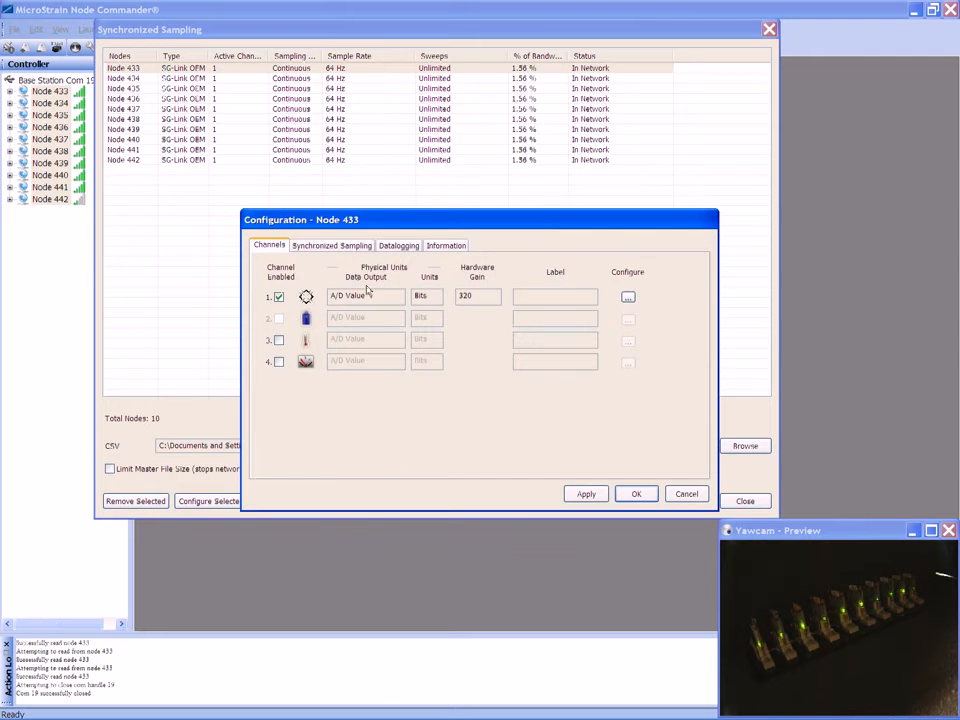
{"action": "left_click", "coordinate": [321, 248]}
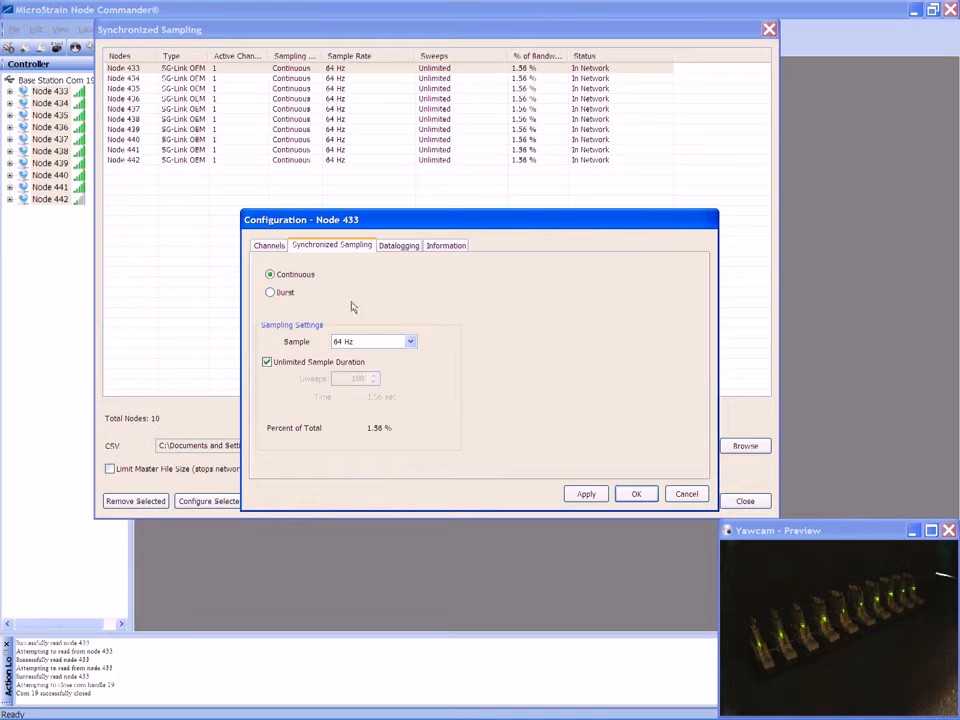
{"action": "left_click", "coordinate": [269, 245]}
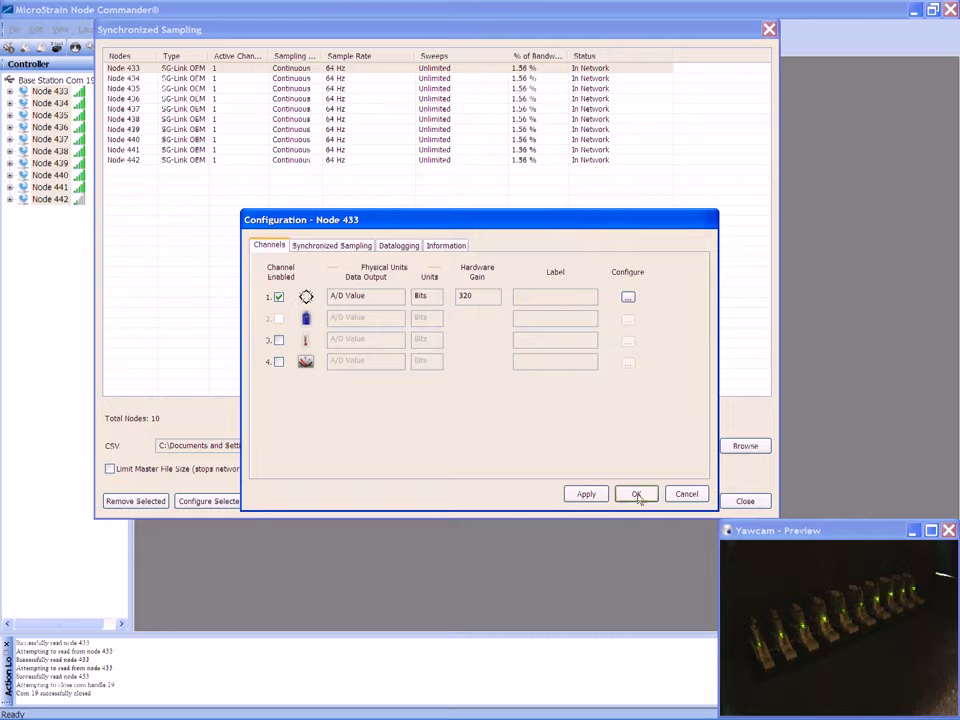
{"action": "left_click", "coordinate": [686, 494]}
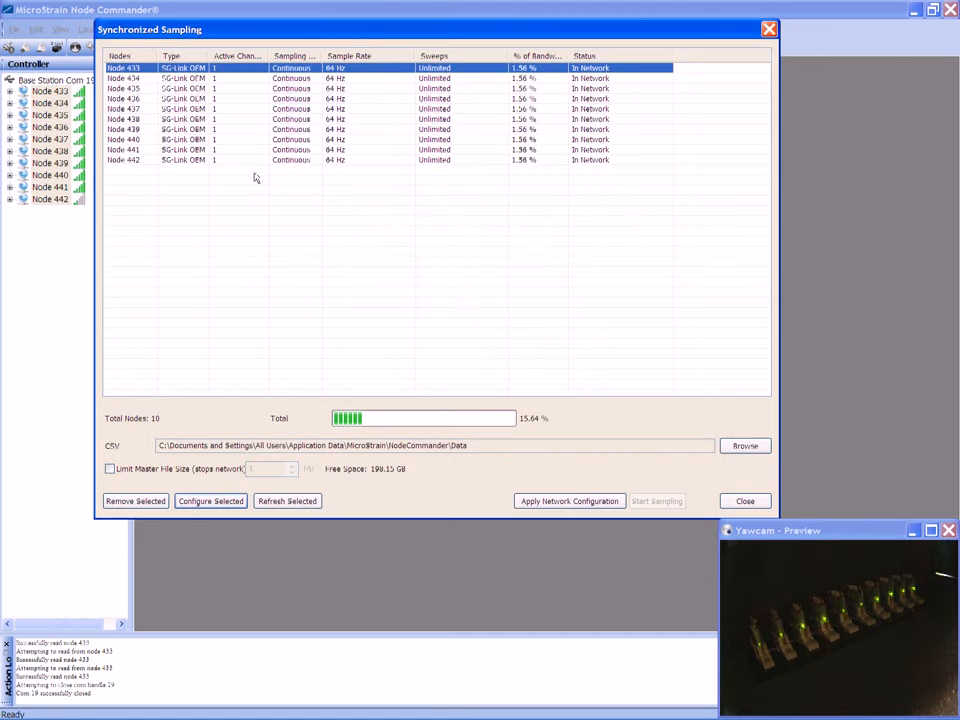
View the shared synchronized configuration for nodes 433 through 437 and close it without applying it.
{"action": "left_click", "coordinate": [133, 110], "text": "shift"}
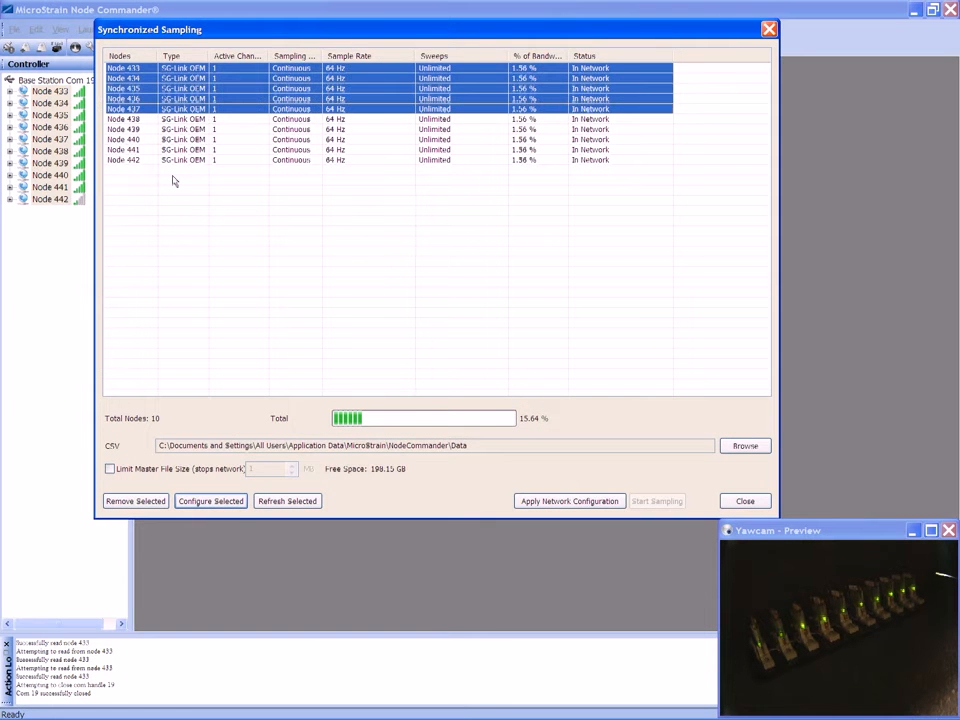
{"action": "left_click", "coordinate": [216, 503]}
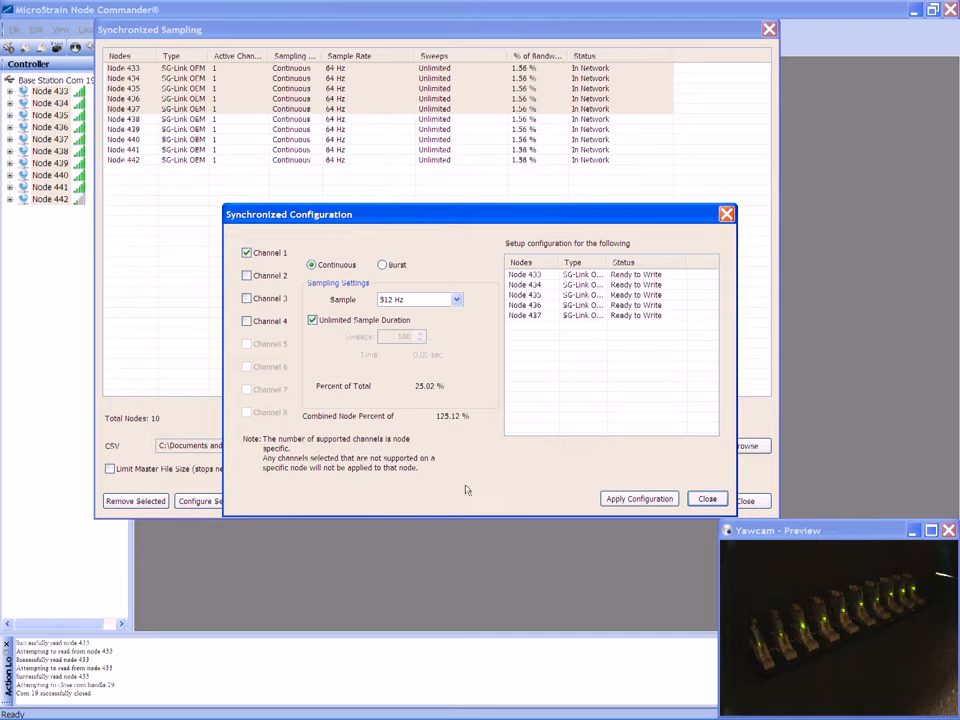
{"action": "left_click", "coordinate": [707, 498]}
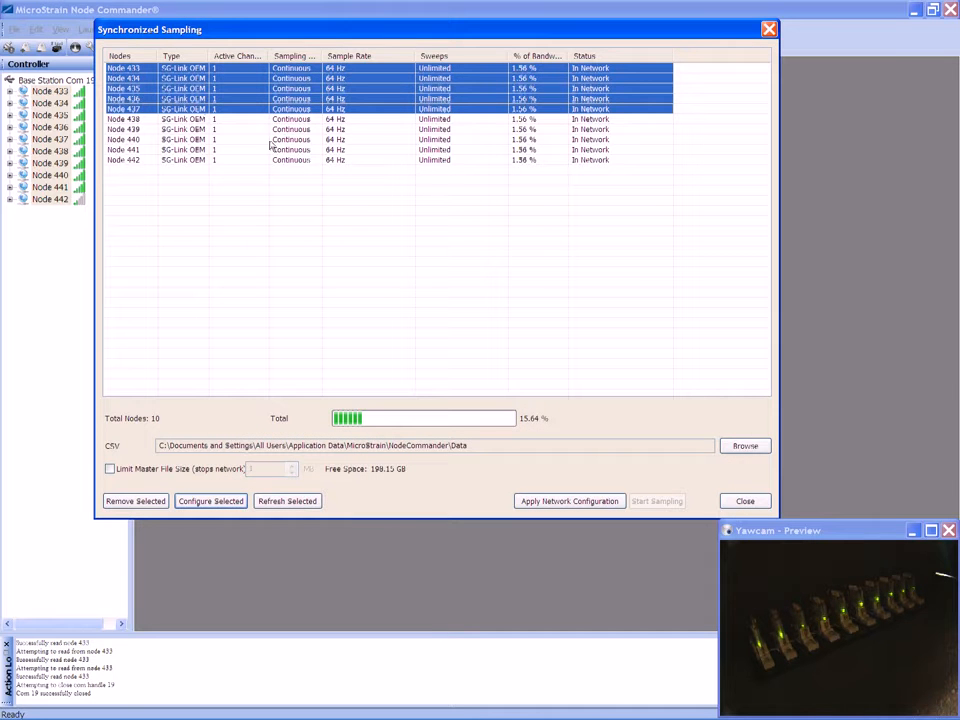
Open the shared configuration for all listed nodes and choose Burst sampling at 1024 Hz.
{"action": "right_click", "coordinate": [130, 114]}
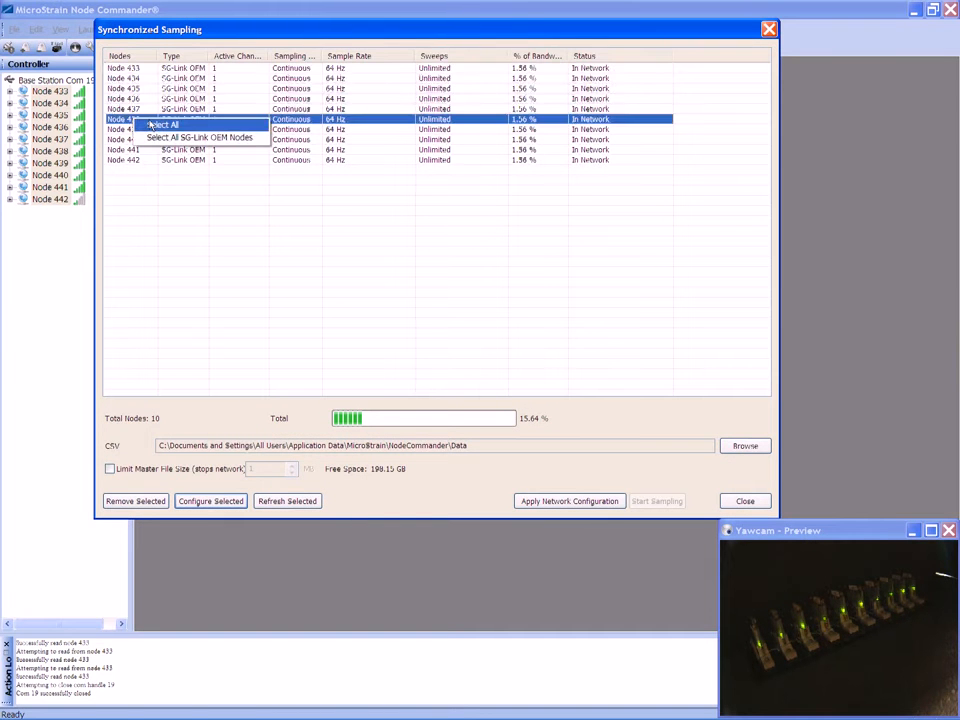
{"action": "left_click", "coordinate": [147, 122]}
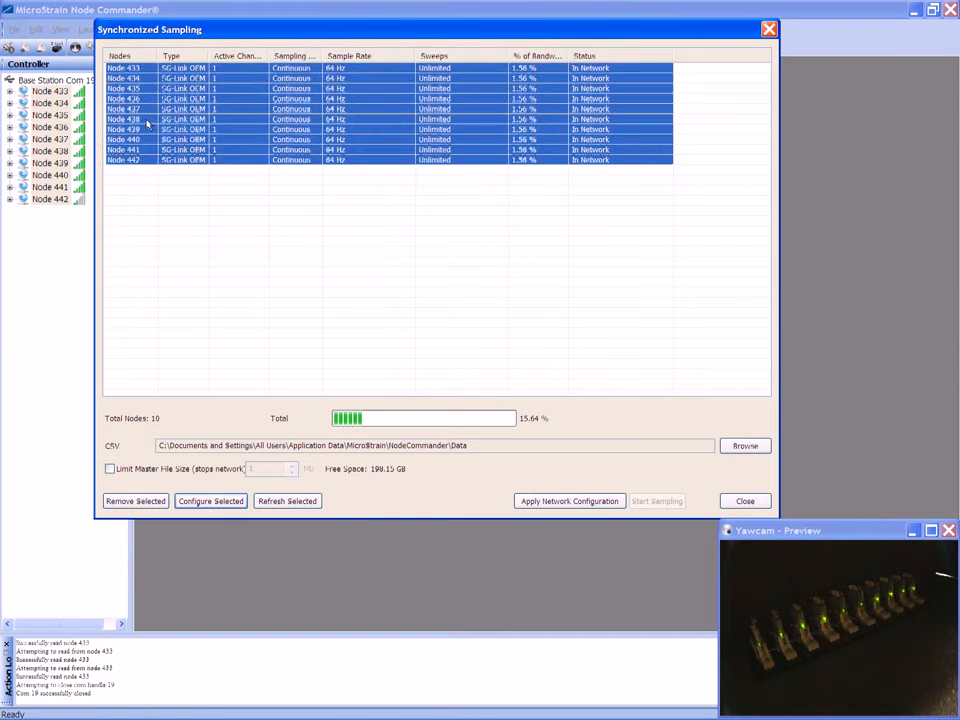
{"action": "left_click", "coordinate": [220, 501]}
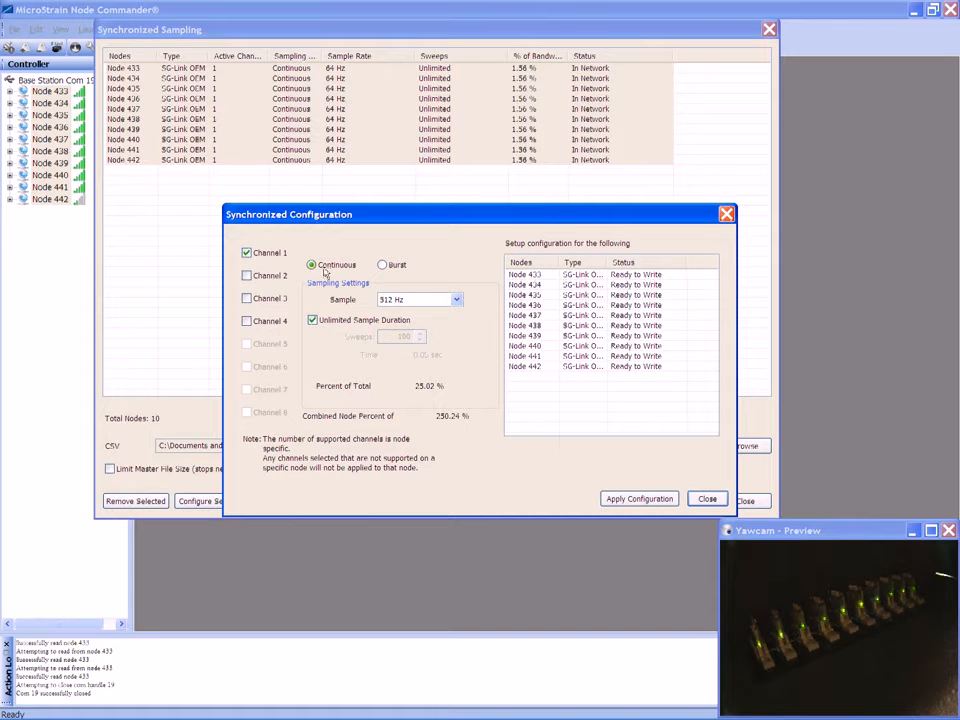
{"action": "left_click", "coordinate": [383, 266]}
{"action": "left_click", "coordinate": [405, 299]}
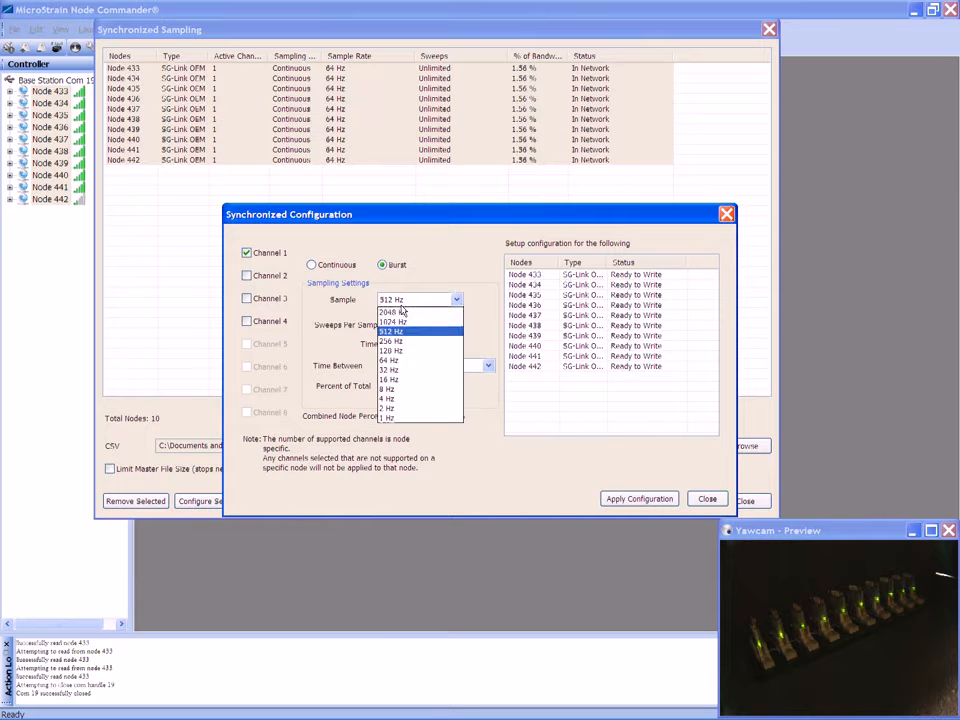
{"action": "left_click", "coordinate": [405, 322]}
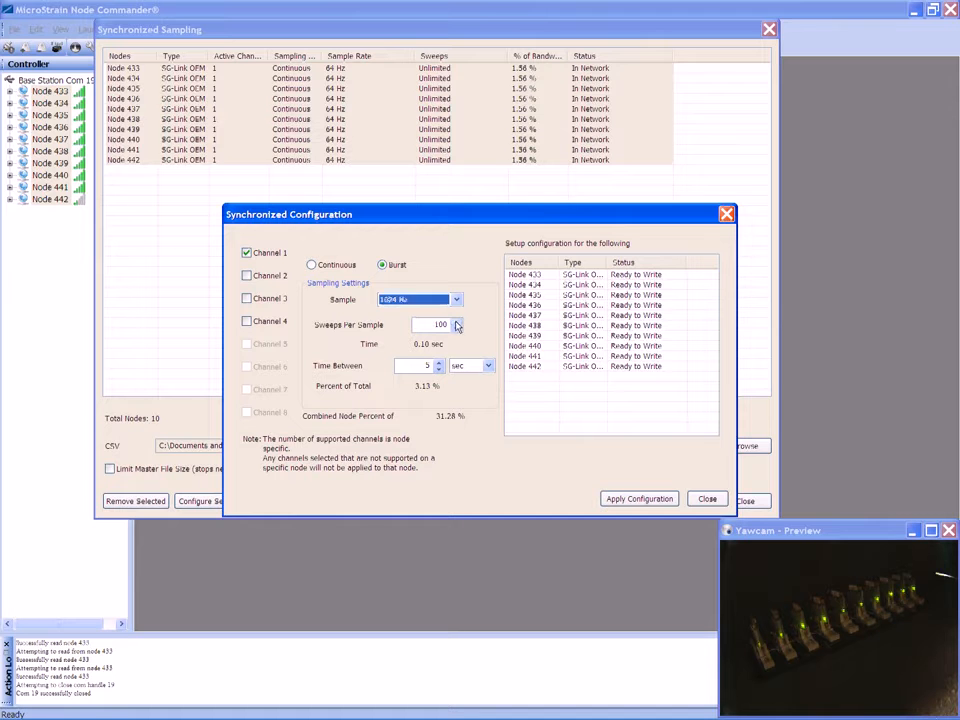
Set the burst to 3100 sweeps per sample with 16 seconds between bursts.
{"action": "left_click_drag", "start_coordinate": [458, 326], "coordinate": [458, 326]}
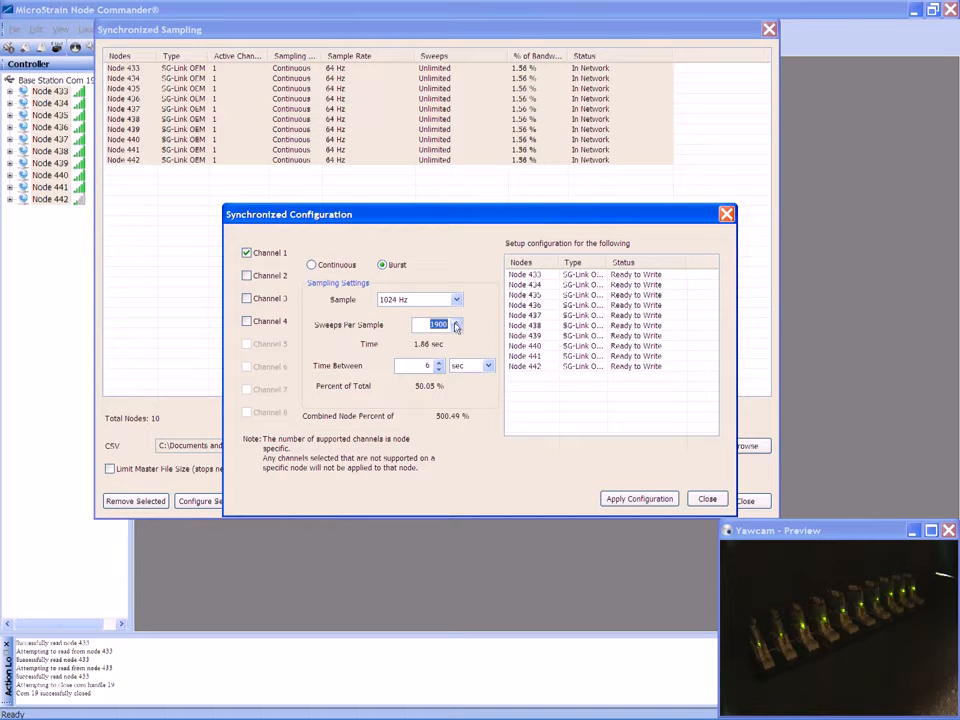
{"action": "left_click", "coordinate": [457, 327]}
{"action": "left_click_drag", "start_coordinate": [456, 327], "coordinate": [456, 327]}
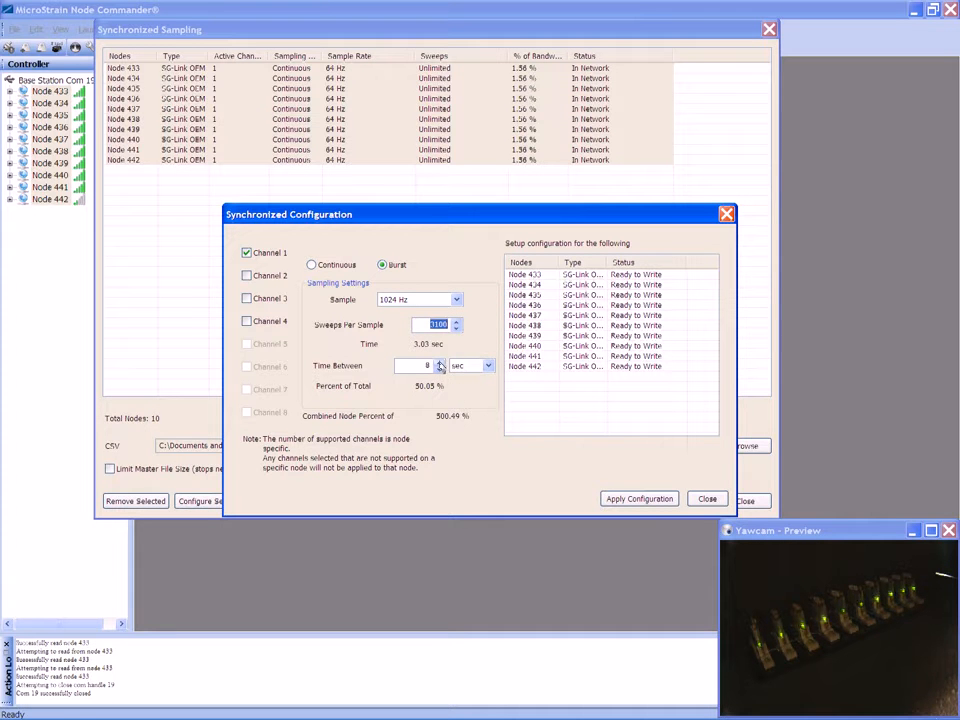
{"action": "left_click", "coordinate": [438, 363]}
{"action": "left_click", "coordinate": [438, 364]}
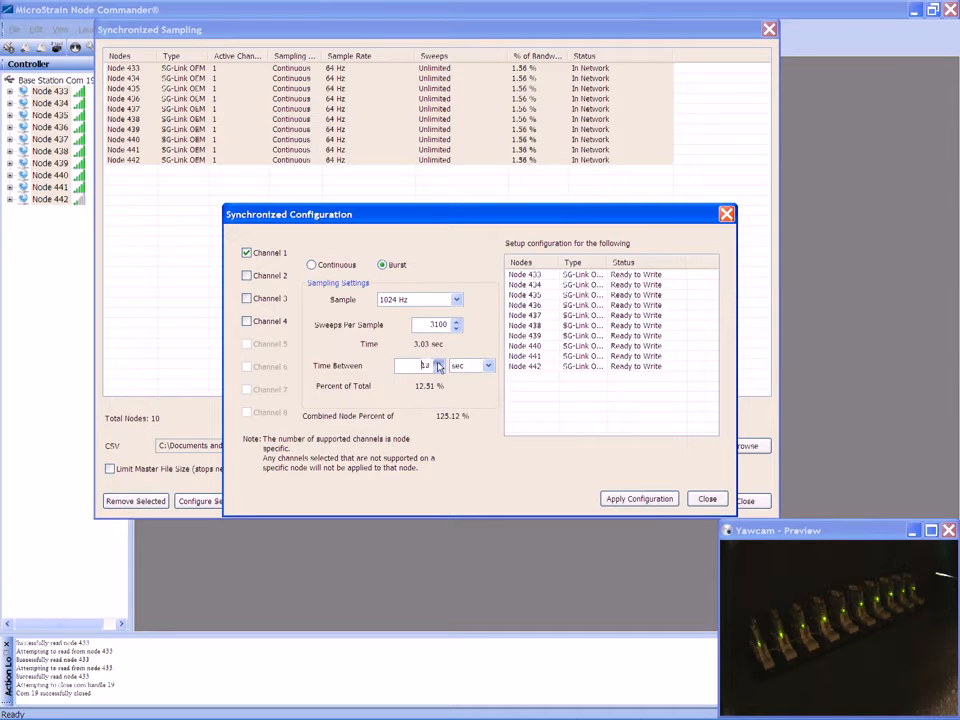
{"action": "left_click", "coordinate": [438, 364]}
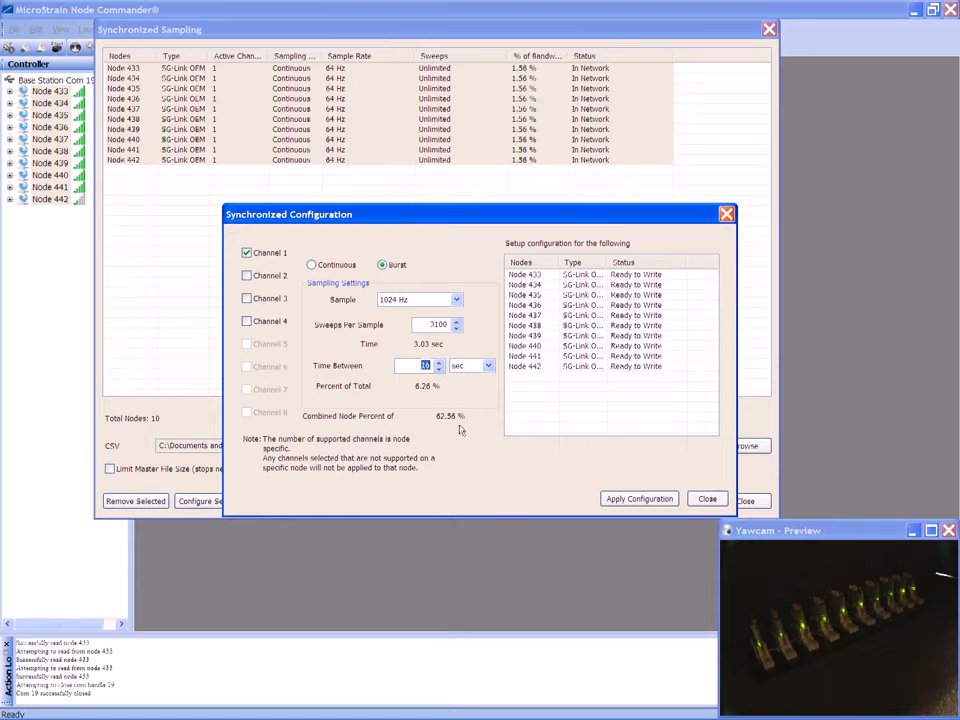
Apply the burst configuration to all ten nodes, close the configuration dialog and clear the node selection.
{"action": "left_click", "coordinate": [630, 504]}
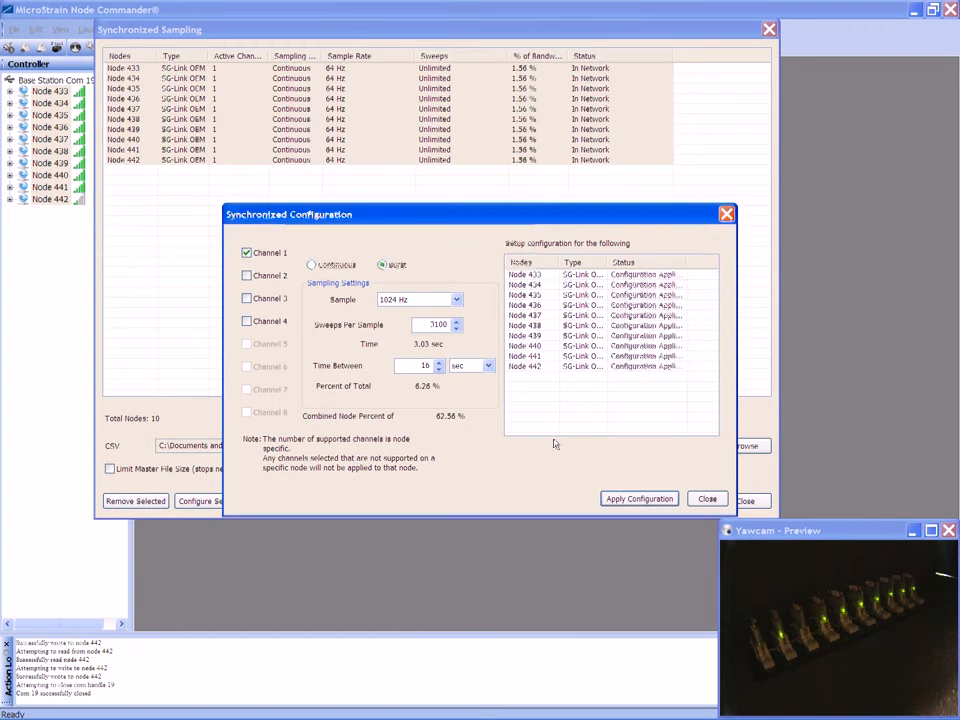
{"action": "left_click", "coordinate": [705, 502]}
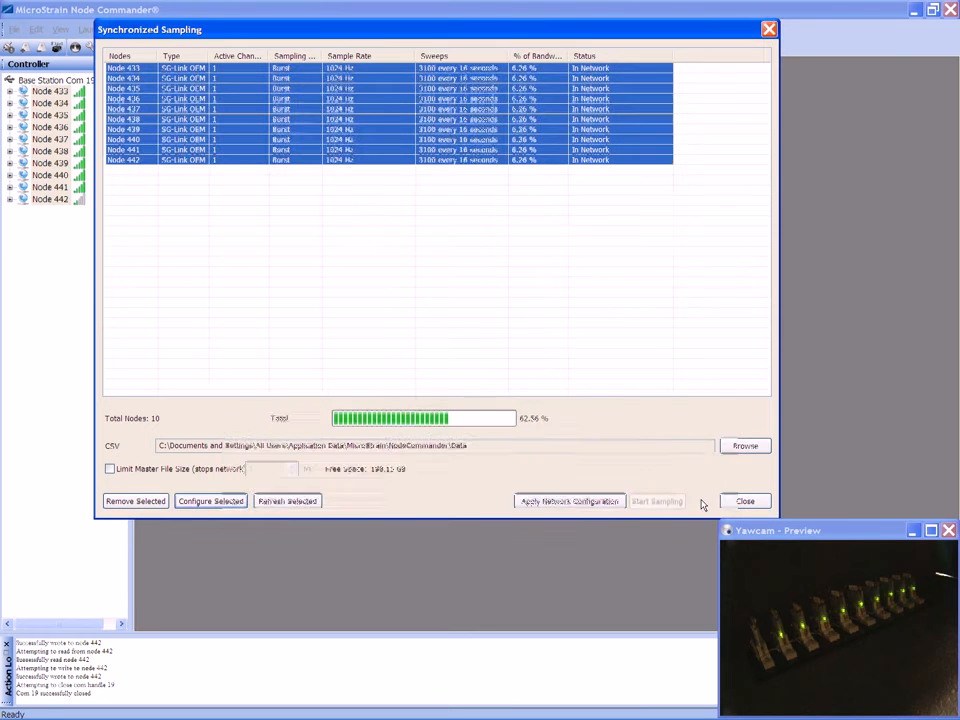
{"action": "left_click", "coordinate": [455, 242]}
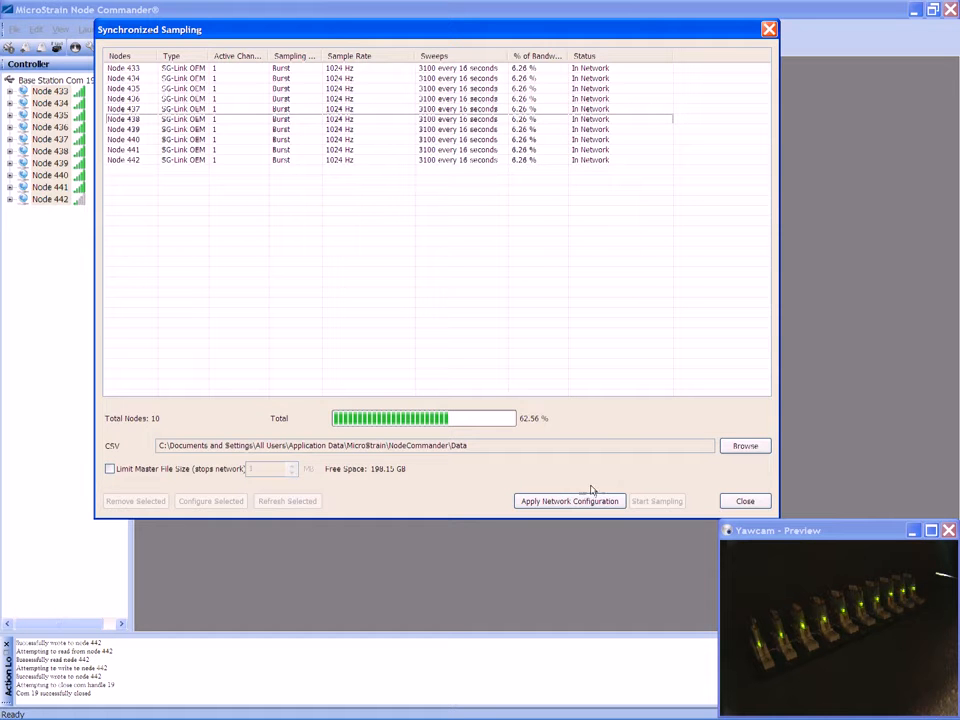
Apply the network configuration, start sampling on all nodes and close the Synchronized Sampling window.
{"action": "left_click", "coordinate": [566, 503]}
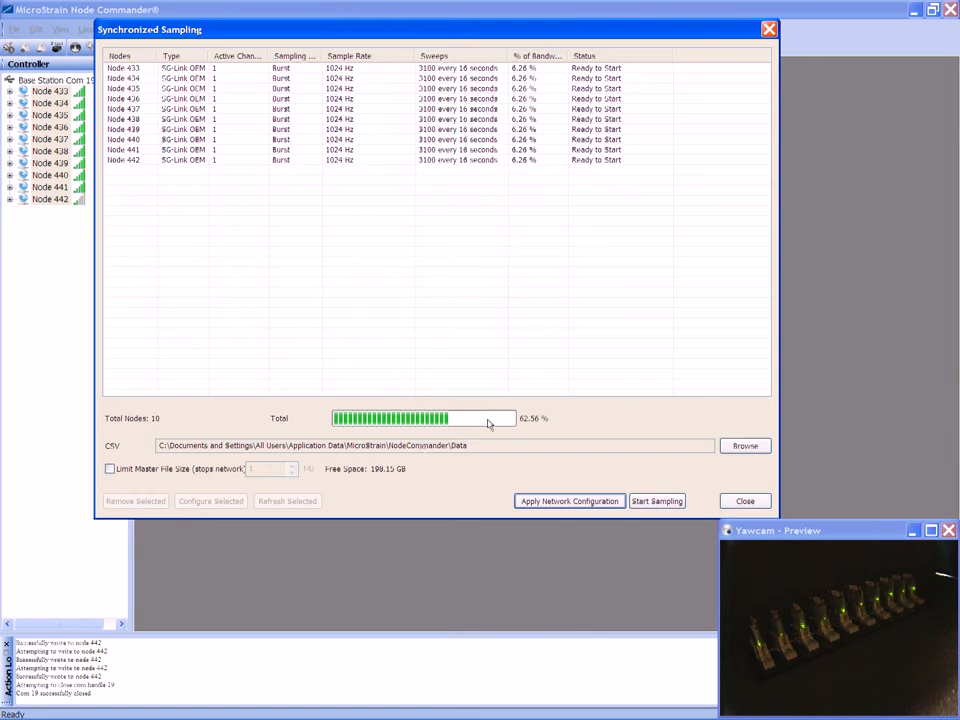
{"action": "left_click", "coordinate": [198, 162]}
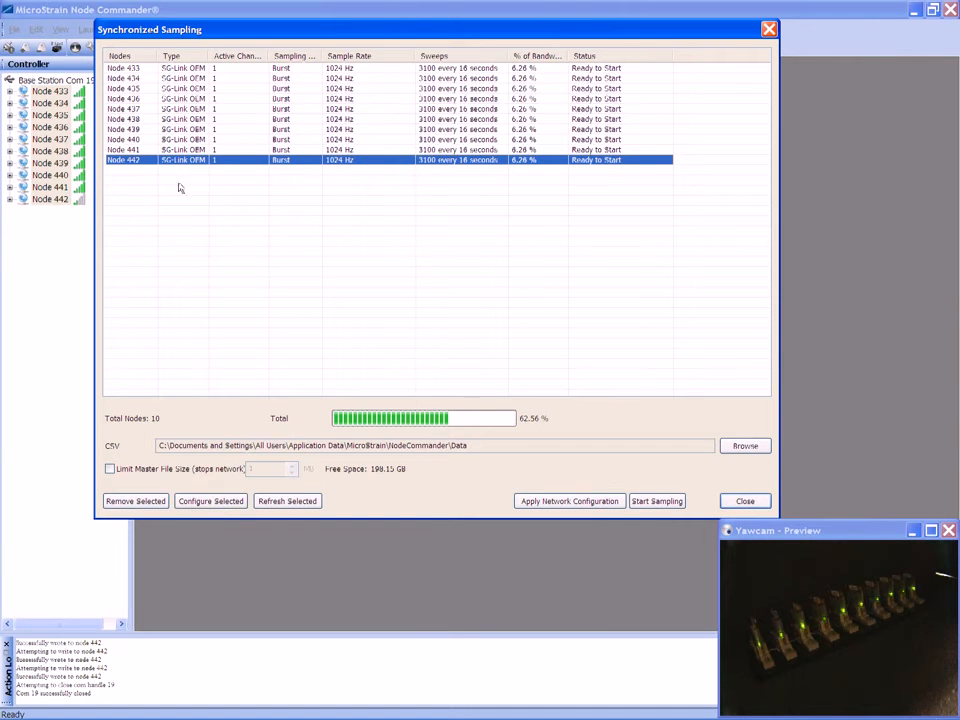
{"action": "left_click", "coordinate": [654, 504]}
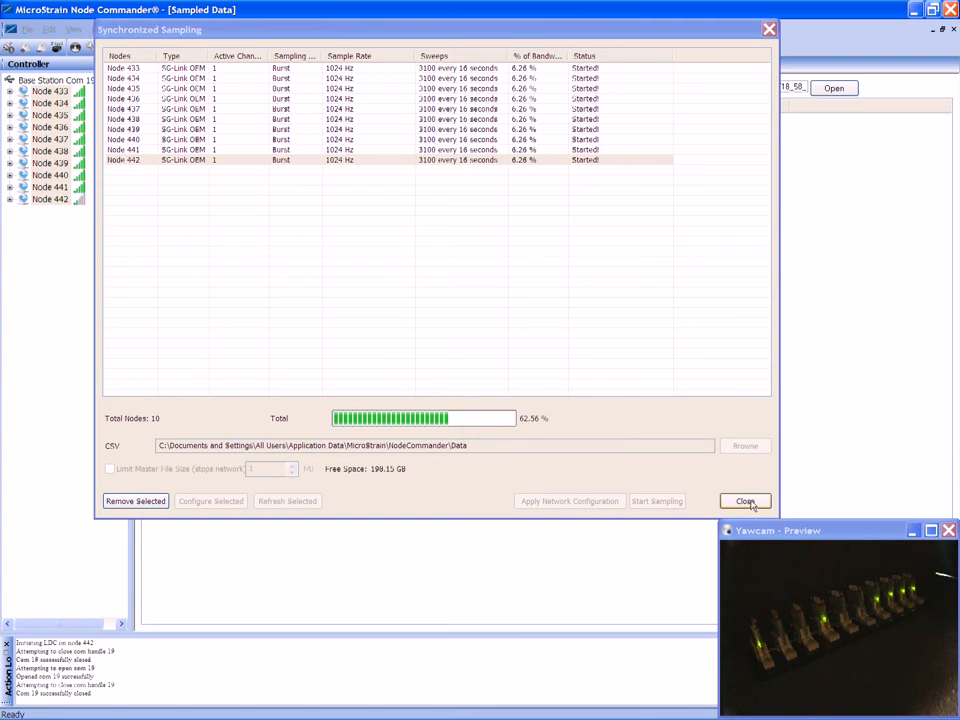
{"action": "left_click", "coordinate": [746, 501]}
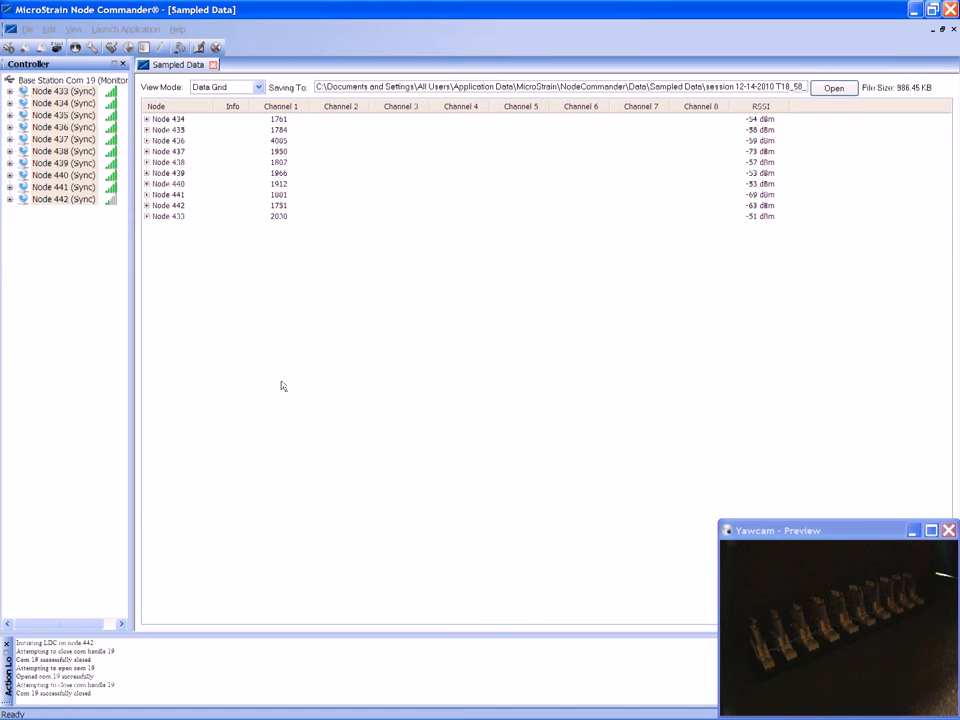
Expand the details of every node in the sampled data grid, and exit the Sampled Data window with the option that stops the nodes.
{"action": "right_click", "coordinate": [157, 131]}
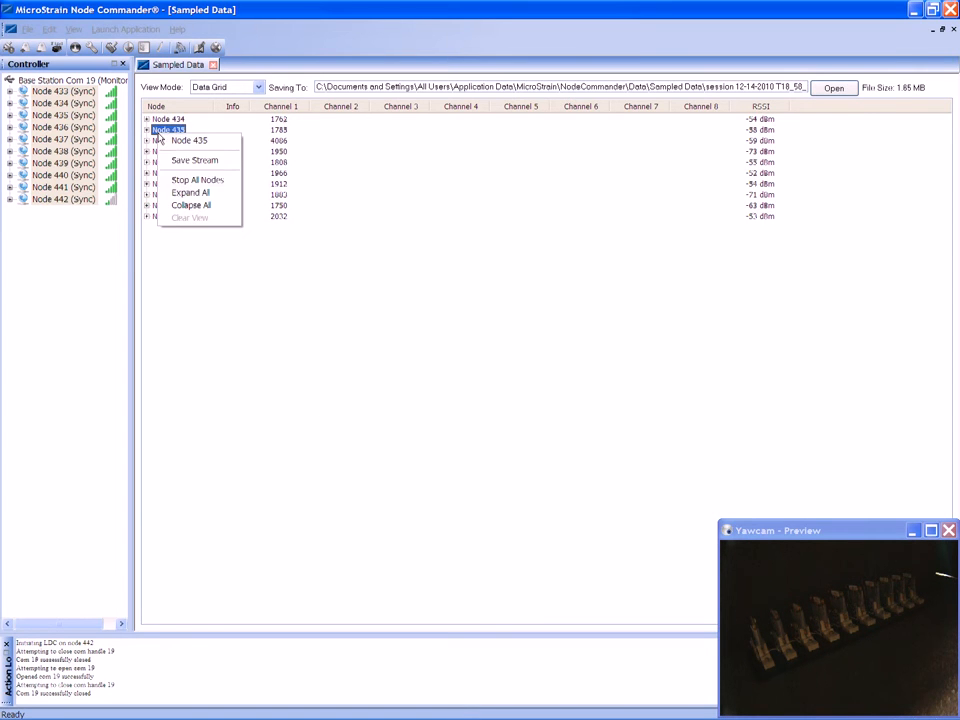
{"action": "left_click", "coordinate": [190, 192]}
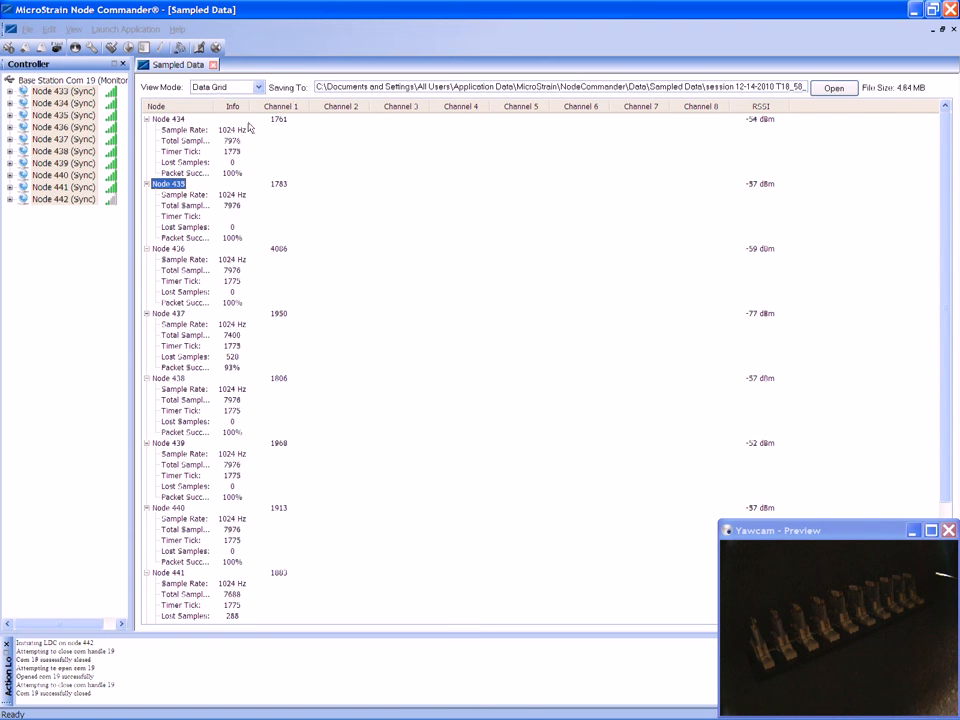
{"action": "left_click", "coordinate": [213, 65]}
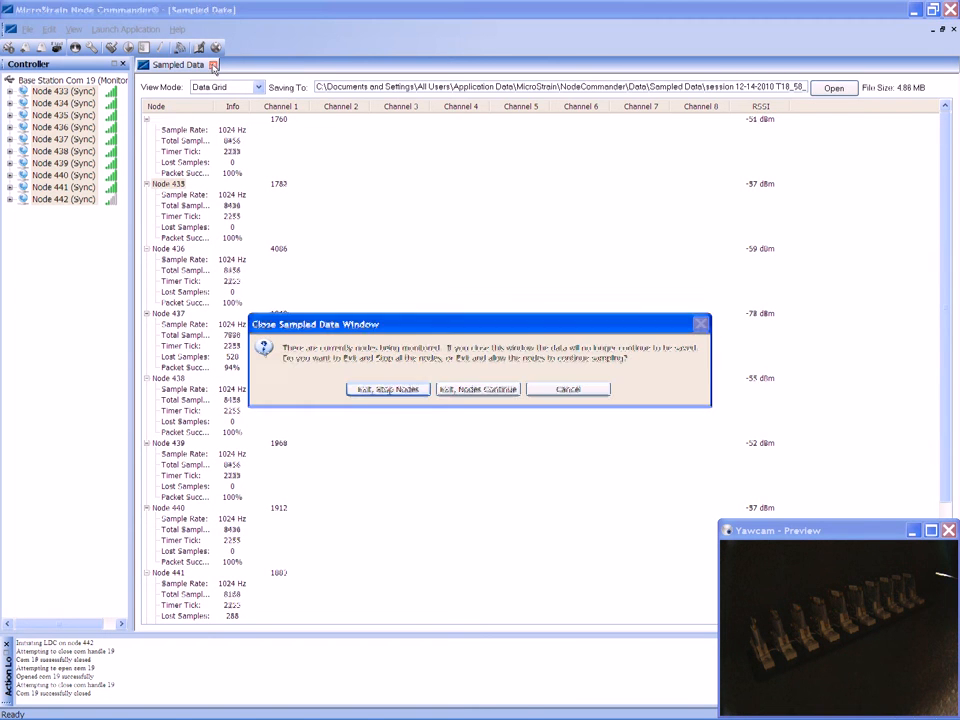
{"action": "left_click", "coordinate": [388, 389]}
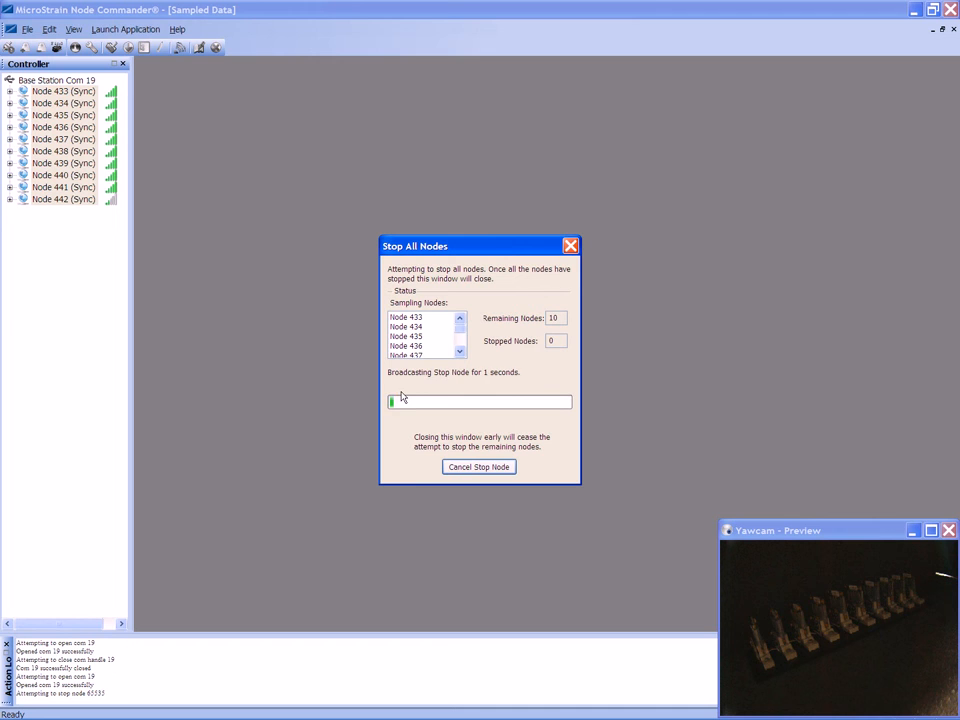